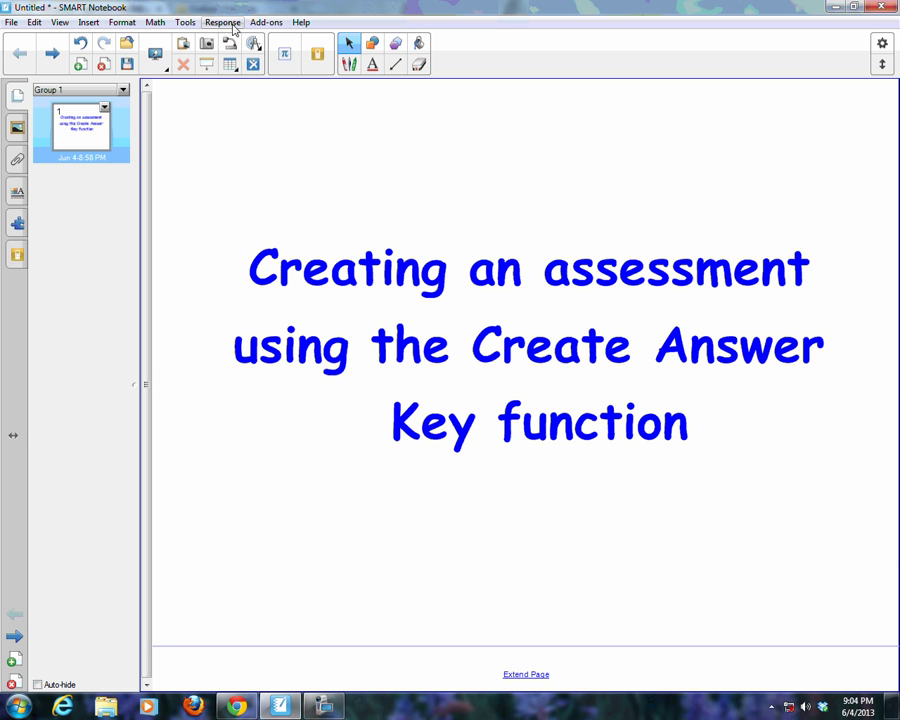
Step: Start a new answer key titled 'Blank Assessment' with the assessment type kept as Quiz
{"action": "left_click", "coordinate": [222, 22]}
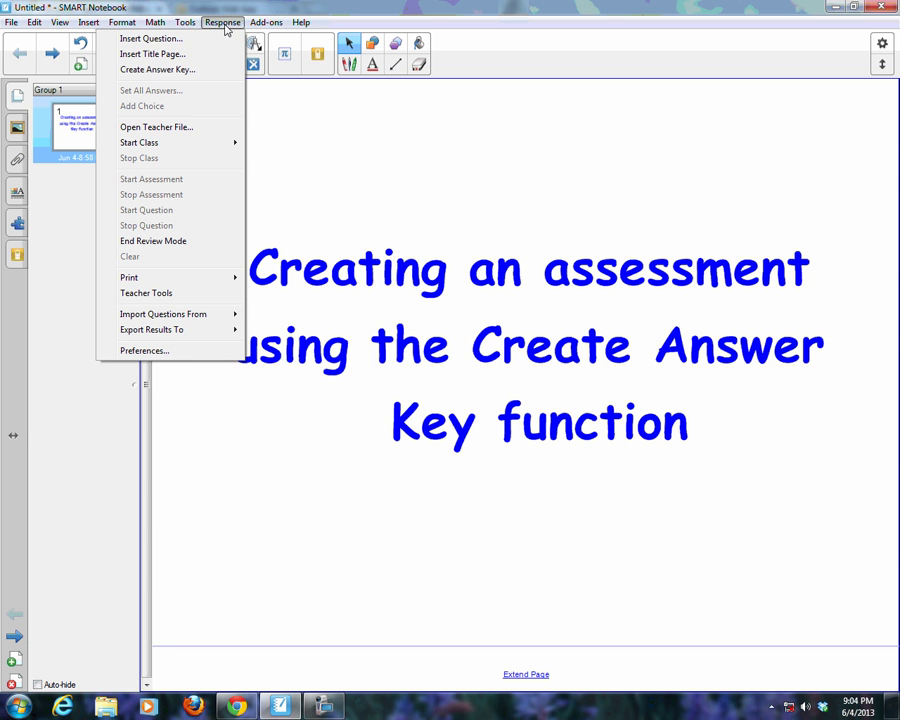
{"action": "left_click", "coordinate": [160, 72]}
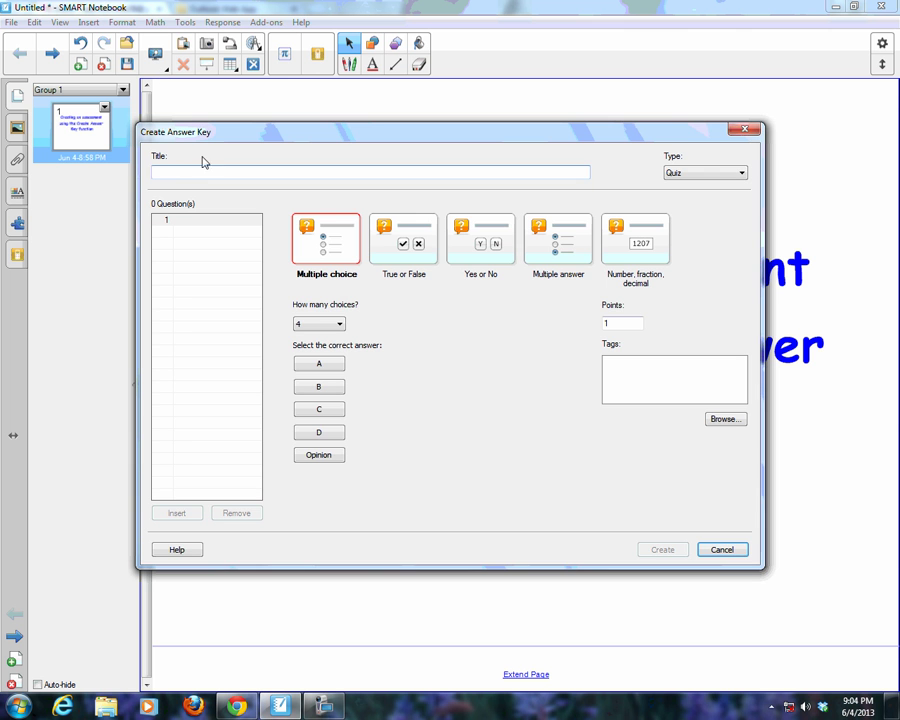
{"action": "left_click", "coordinate": [165, 171]}
{"action": "type", "text": "Blan"}
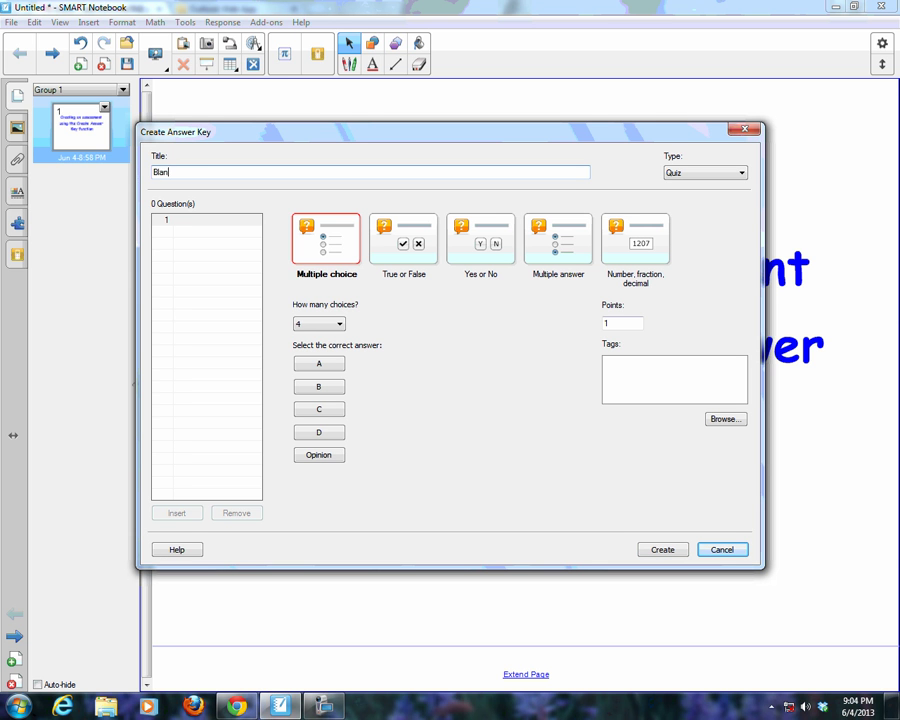
{"action": "type", "text": "k Assessment"}
{"action": "left_click", "coordinate": [739, 172]}
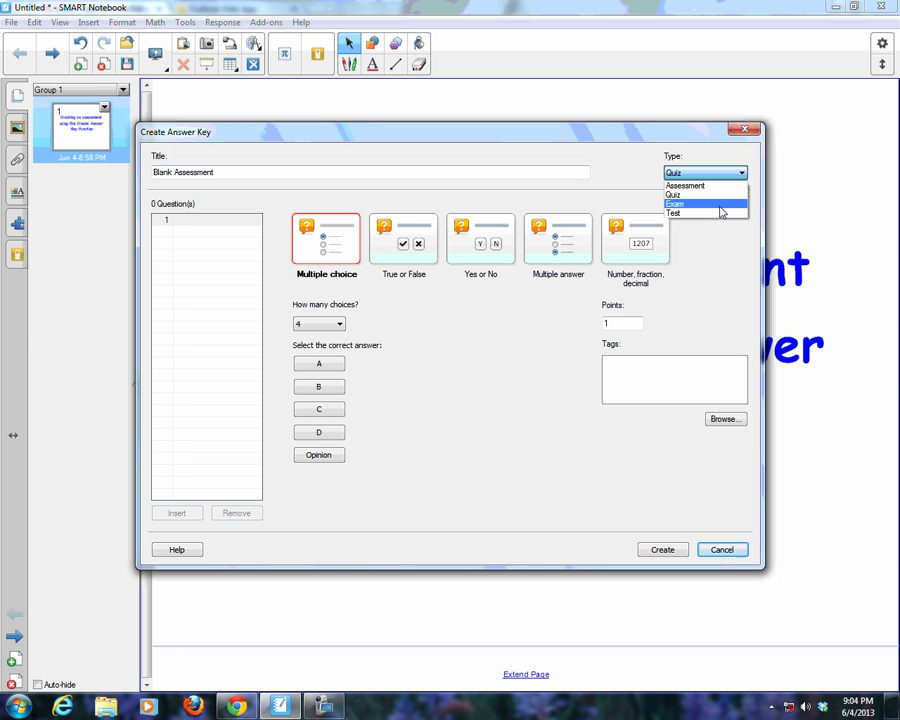
{"action": "left_click", "coordinate": [718, 195]}
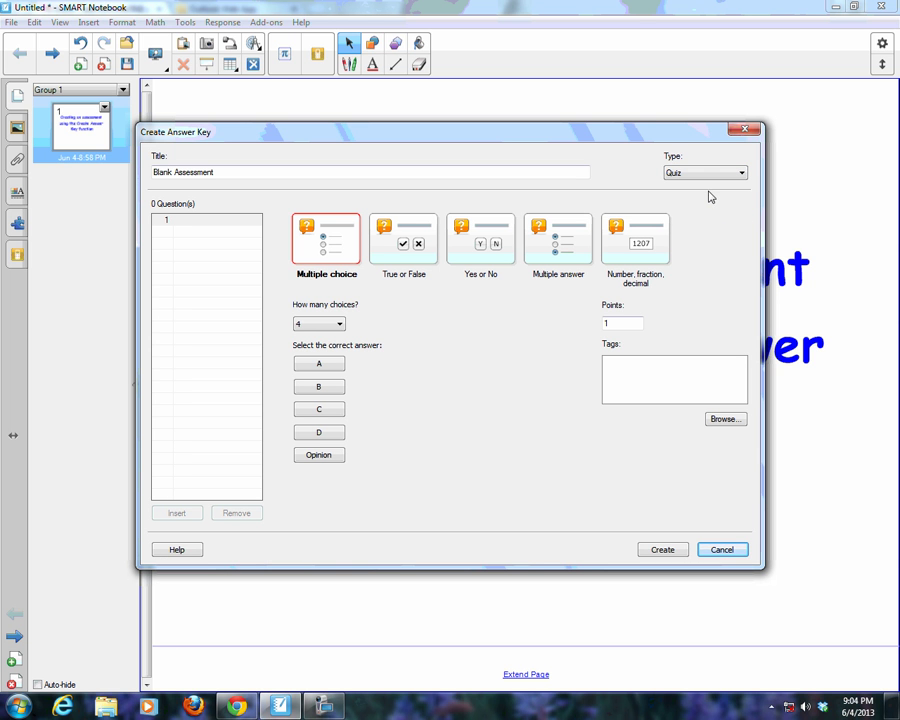
Step: Record multiple-choice answers A, B, A, C, D for questions 1 through 5
{"action": "left_click", "coordinate": [319, 369]}
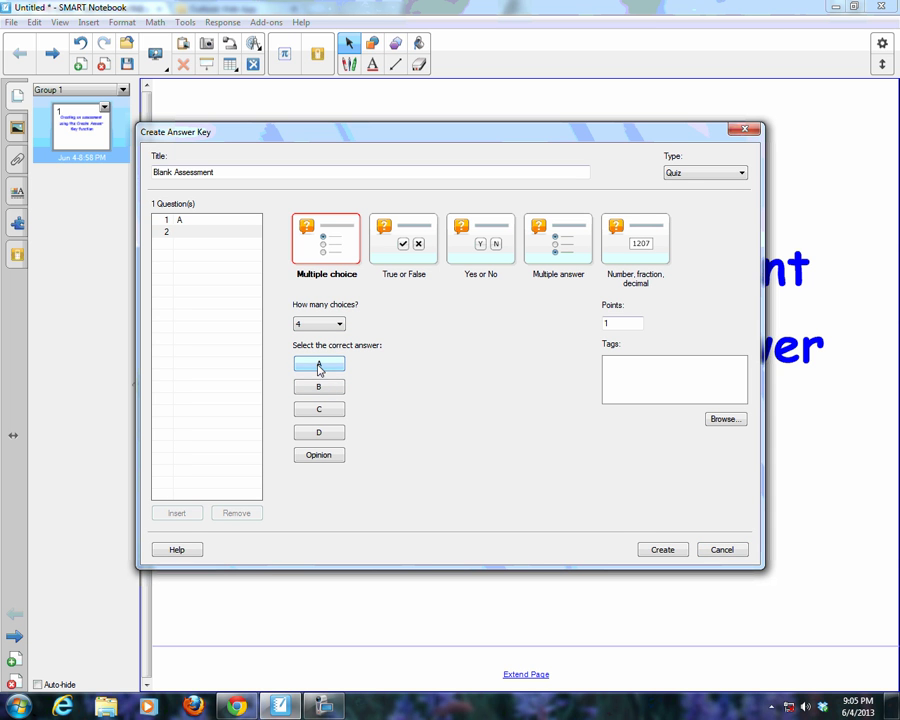
{"action": "left_click", "coordinate": [331, 387]}
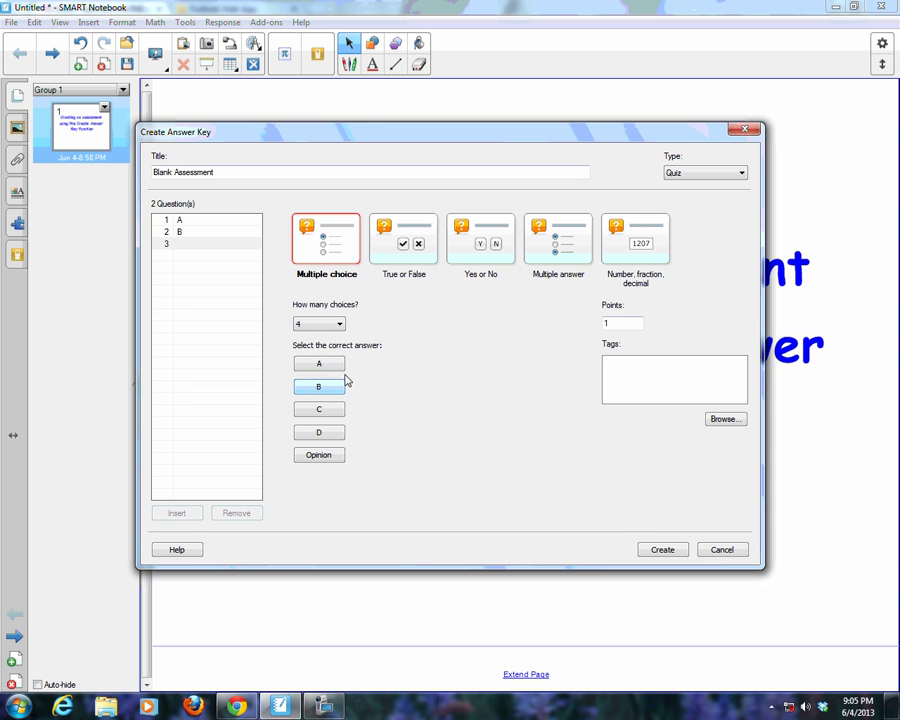
{"action": "left_click", "coordinate": [335, 364]}
{"action": "left_click", "coordinate": [333, 409]}
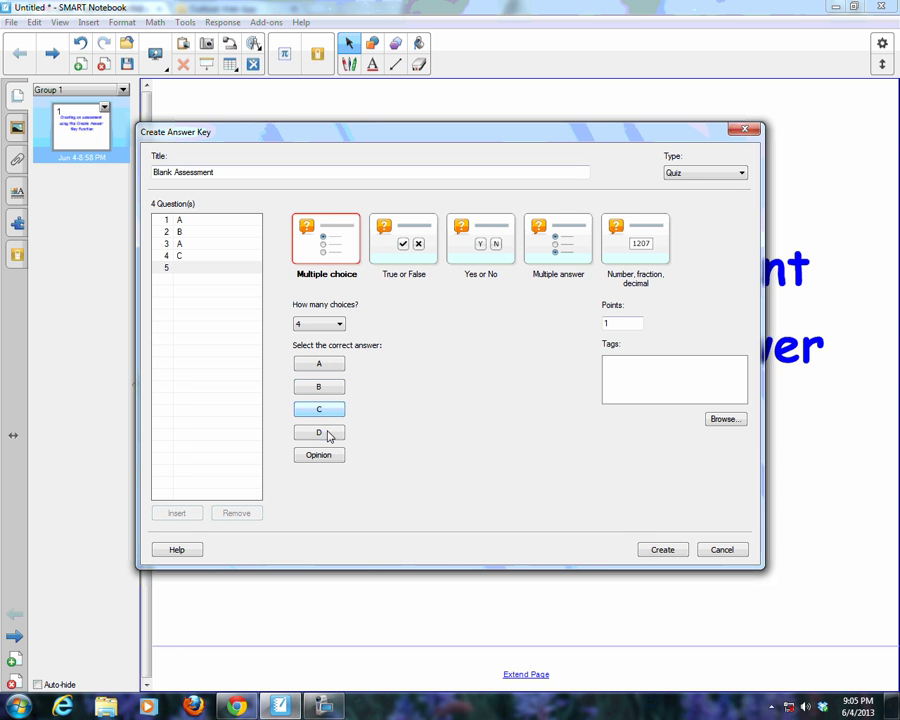
{"action": "left_click", "coordinate": [325, 433]}
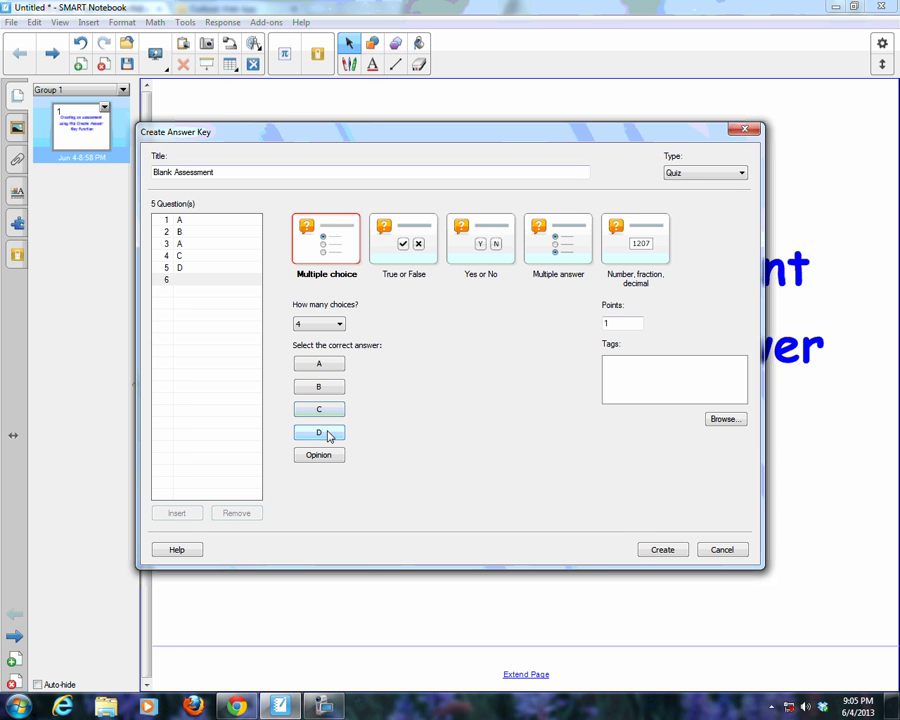
Step: Add true/false questions 6–7 (True, False) and multiple-choice questions 8–9 (A, B)
{"action": "left_click", "coordinate": [410, 265]}
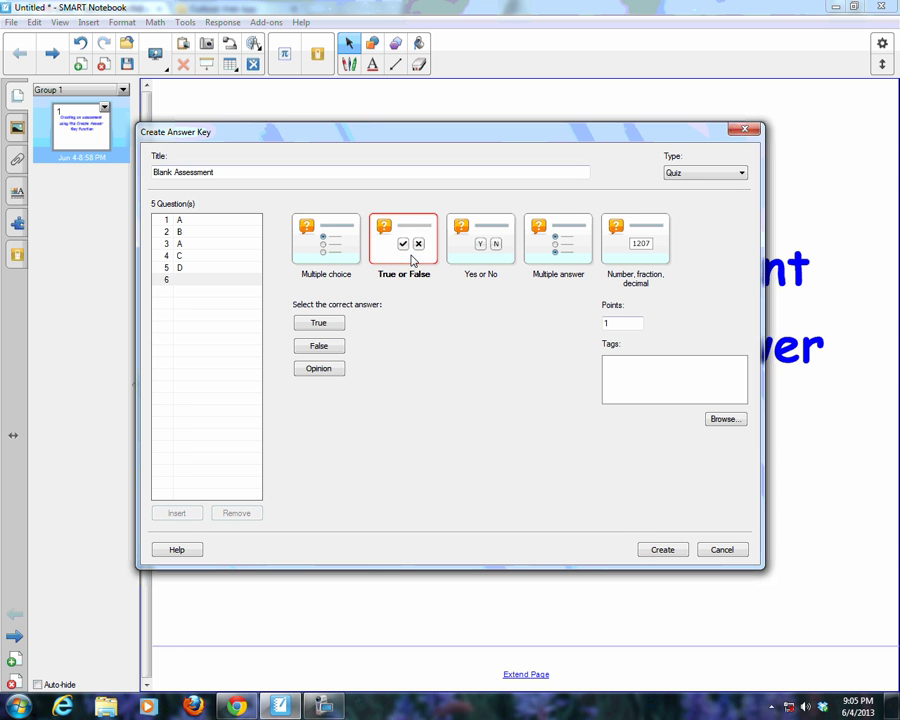
{"action": "left_click", "coordinate": [331, 326]}
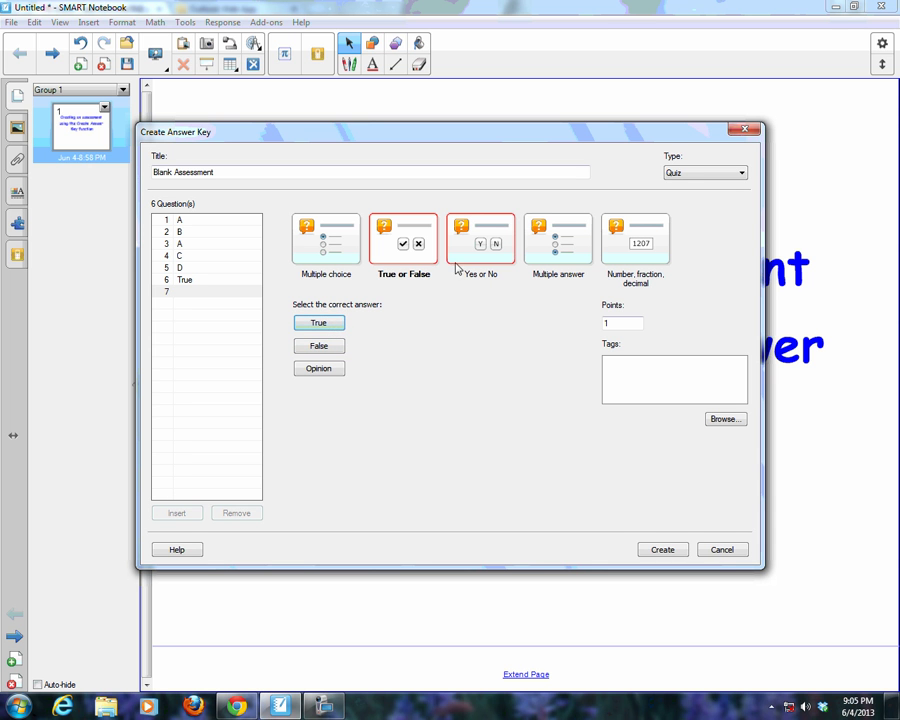
{"action": "left_click", "coordinate": [319, 348]}
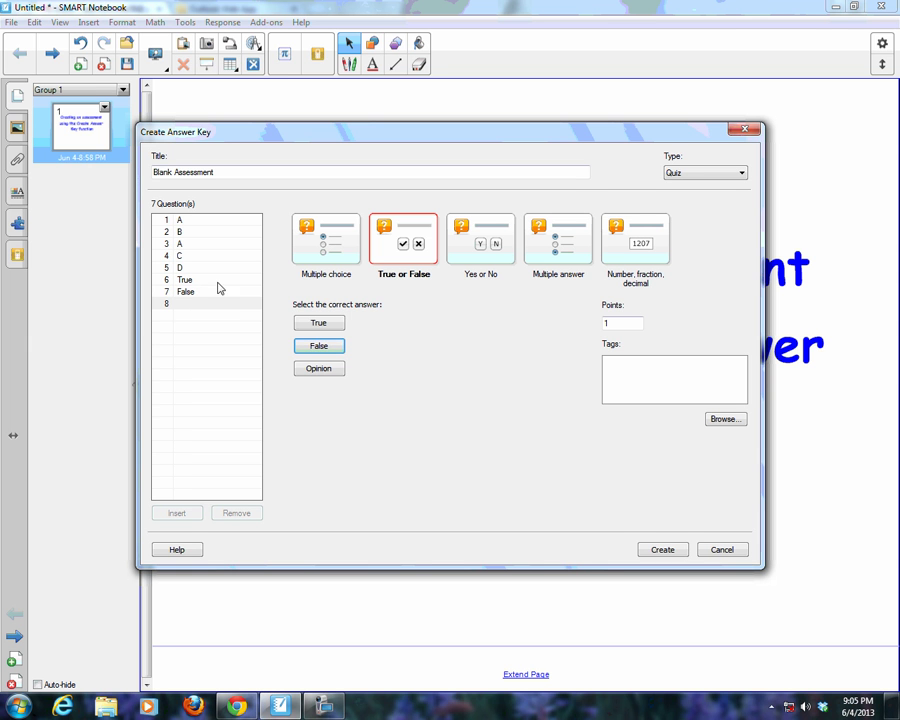
{"action": "left_click", "coordinate": [343, 248]}
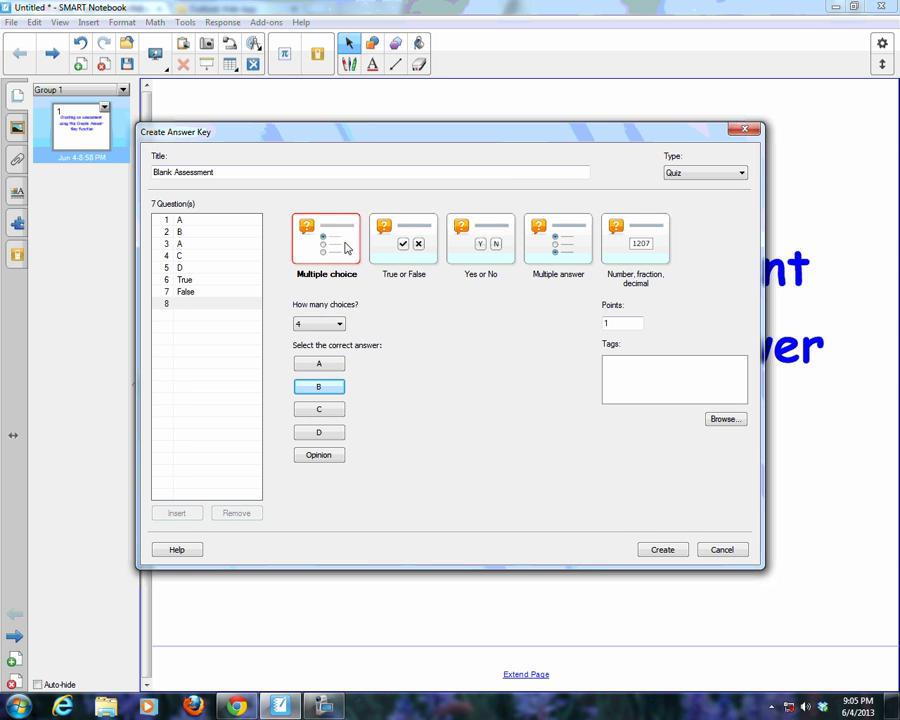
{"action": "left_click", "coordinate": [334, 366]}
{"action": "left_click", "coordinate": [336, 387]}
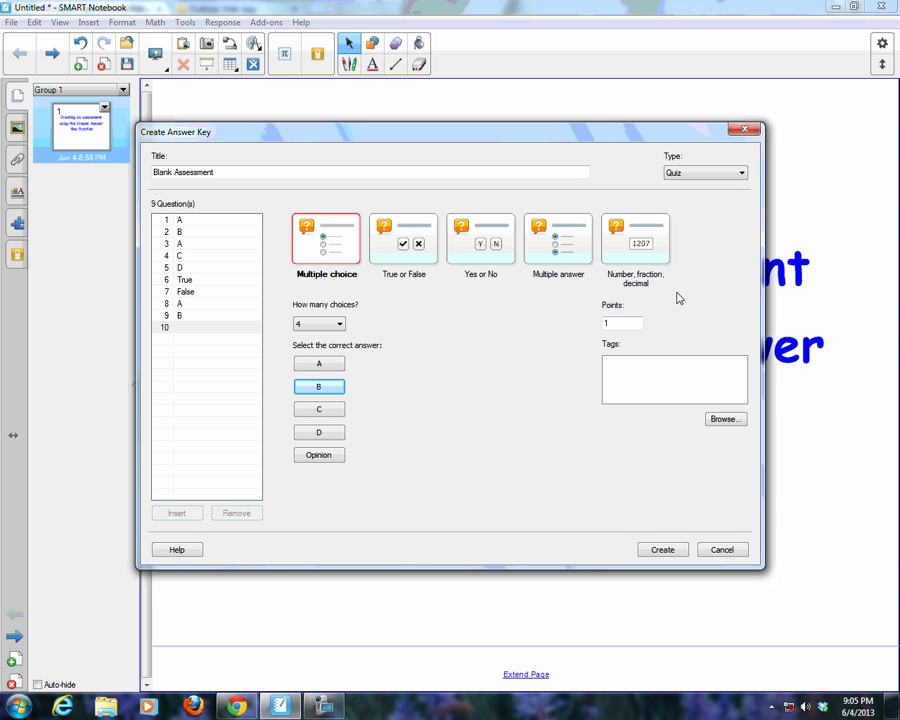
Step: Add question 10 as a numeric question with answer 5
{"action": "left_click", "coordinate": [645, 259]}
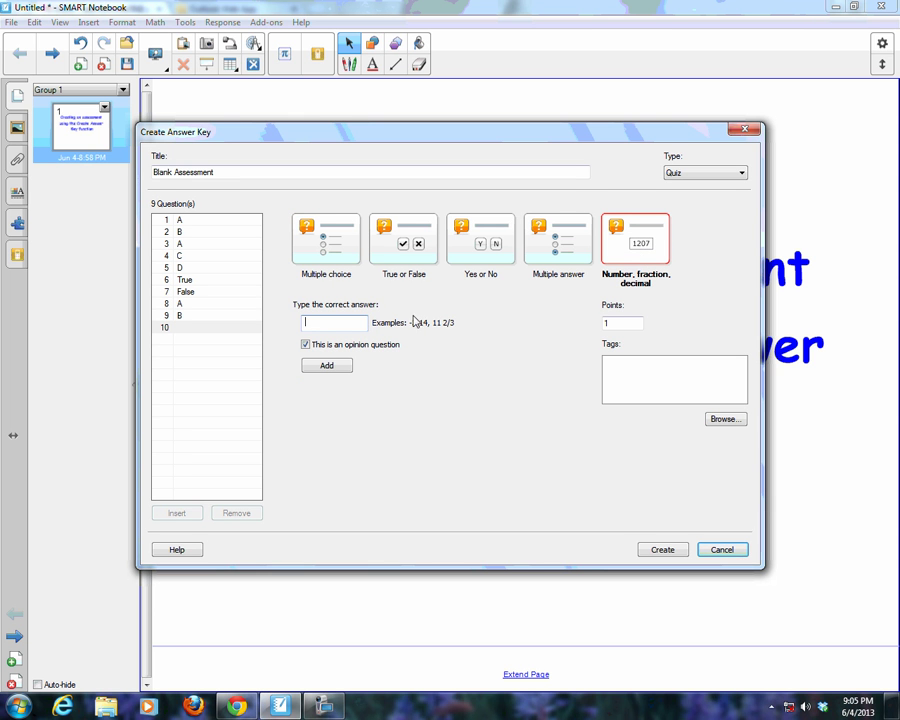
{"action": "type", "text": "5"}
{"action": "left_click", "coordinate": [327, 365]}
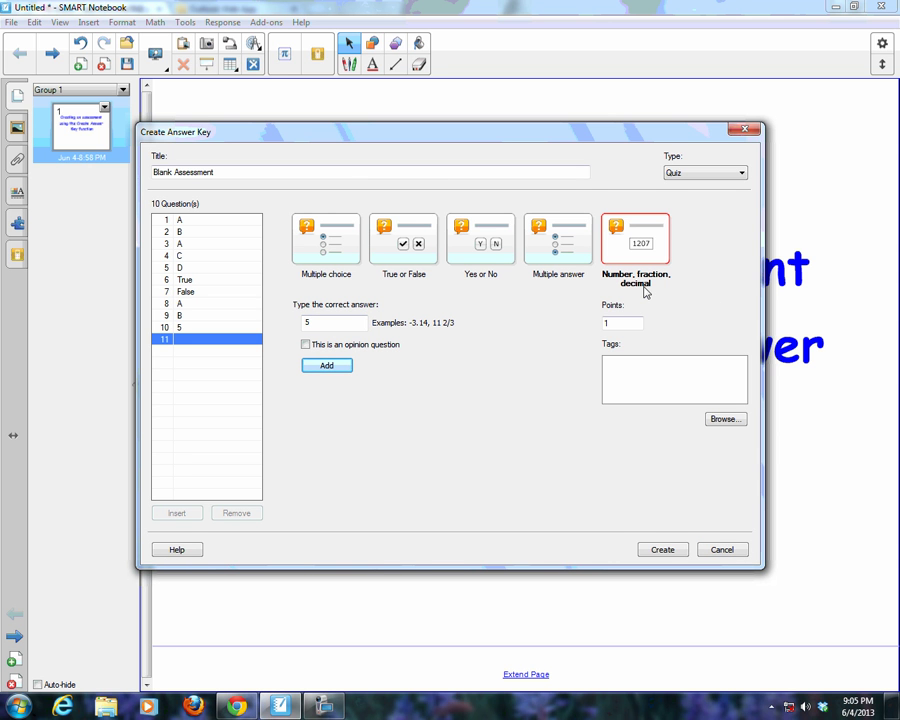
Step: Generate the quiz pages, then review the title page and questions 1 through 5
{"action": "left_click", "coordinate": [664, 554]}
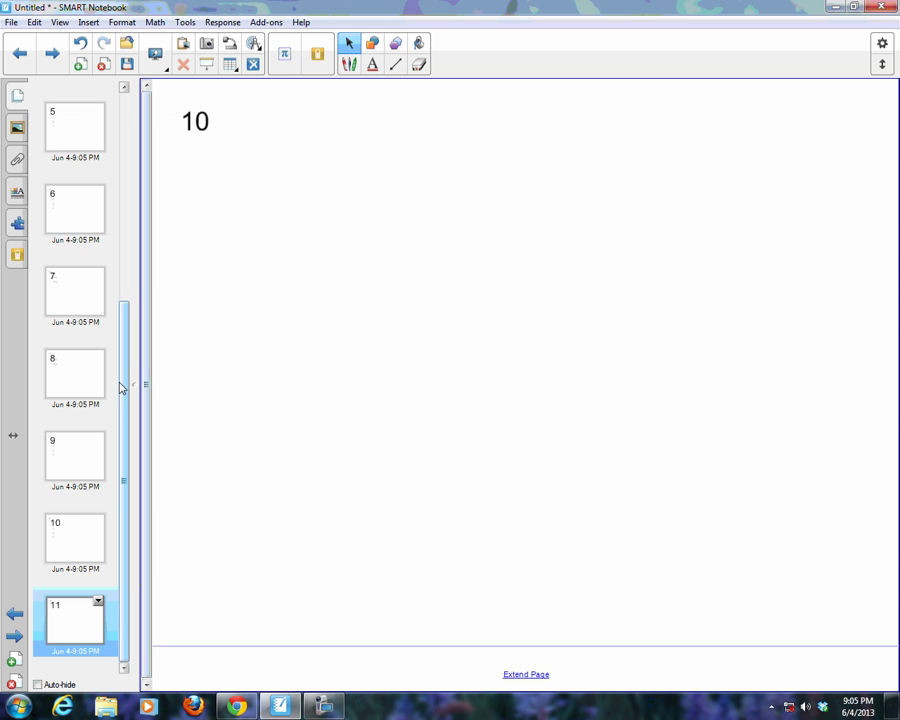
{"action": "left_click_drag", "start_coordinate": [122, 381], "coordinate": [126, 168]}
{"action": "left_click", "coordinate": [68, 130]}
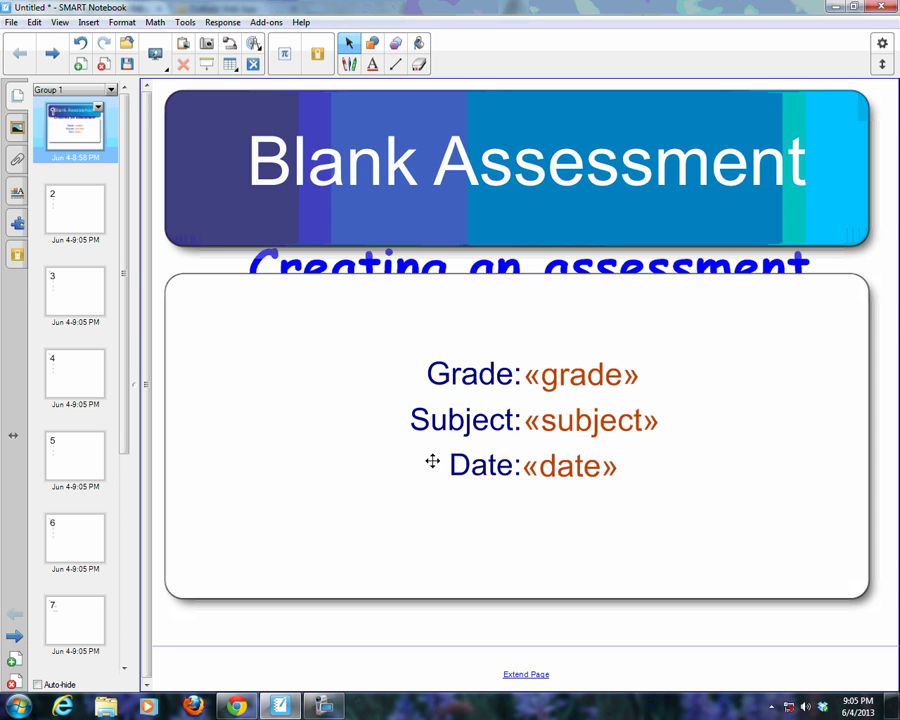
{"action": "left_click", "coordinate": [62, 220]}
{"action": "left_click", "coordinate": [60, 293]}
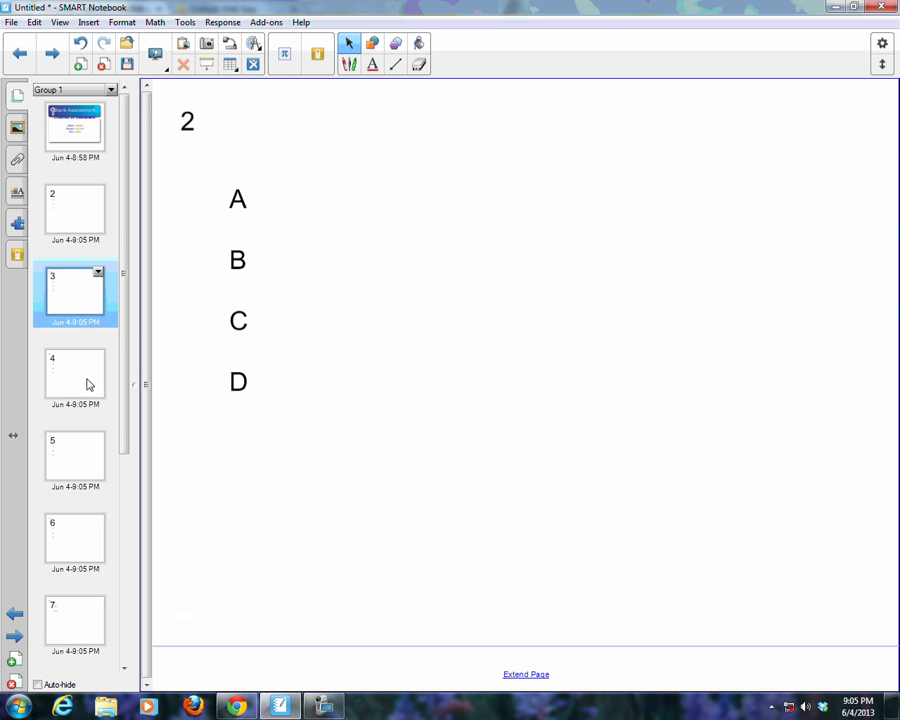
{"action": "left_click", "coordinate": [86, 381]}
{"action": "left_click", "coordinate": [68, 456]}
{"action": "left_click", "coordinate": [84, 540]}
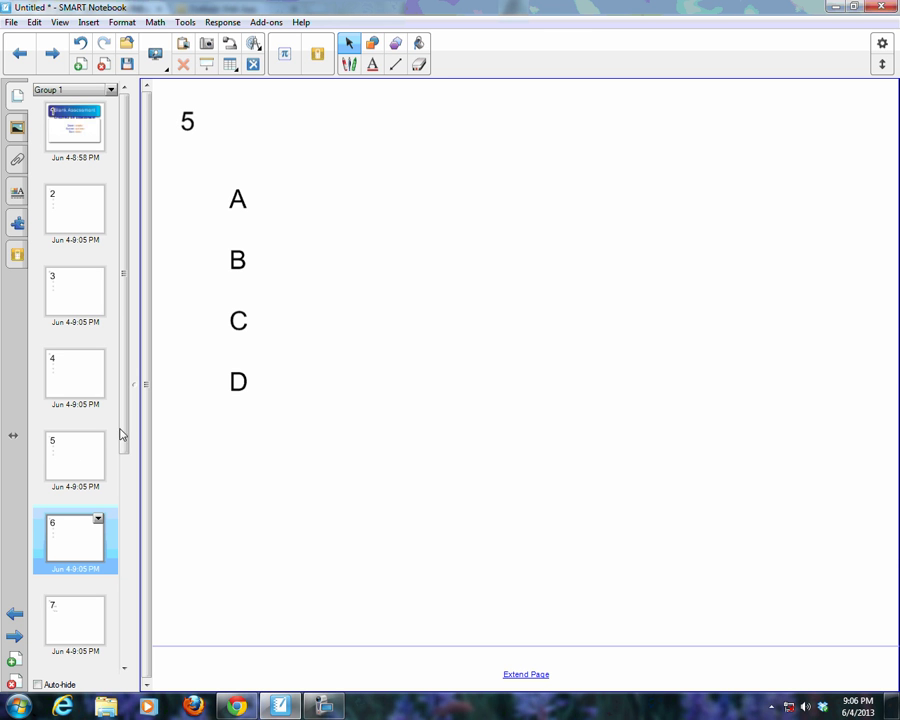
Step: On page 11 (question 10), add the text '1+4=' right of the question number
{"action": "left_click_drag", "start_coordinate": [122, 424], "coordinate": [137, 624]}
{"action": "left_click", "coordinate": [80, 618]}
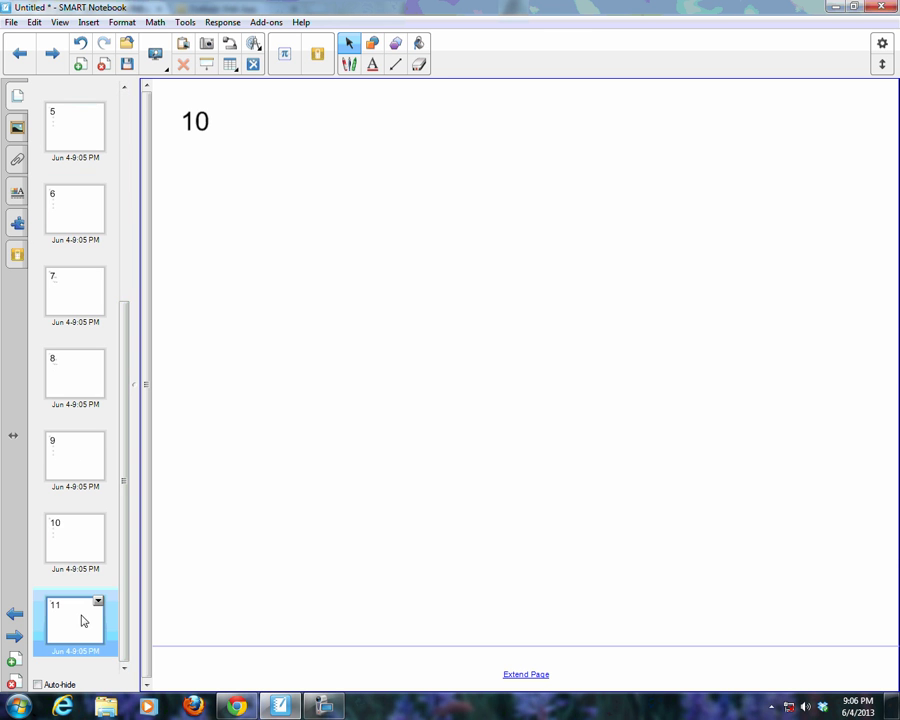
{"action": "left_click", "coordinate": [325, 131]}
{"action": "type", "text": "1+4="}
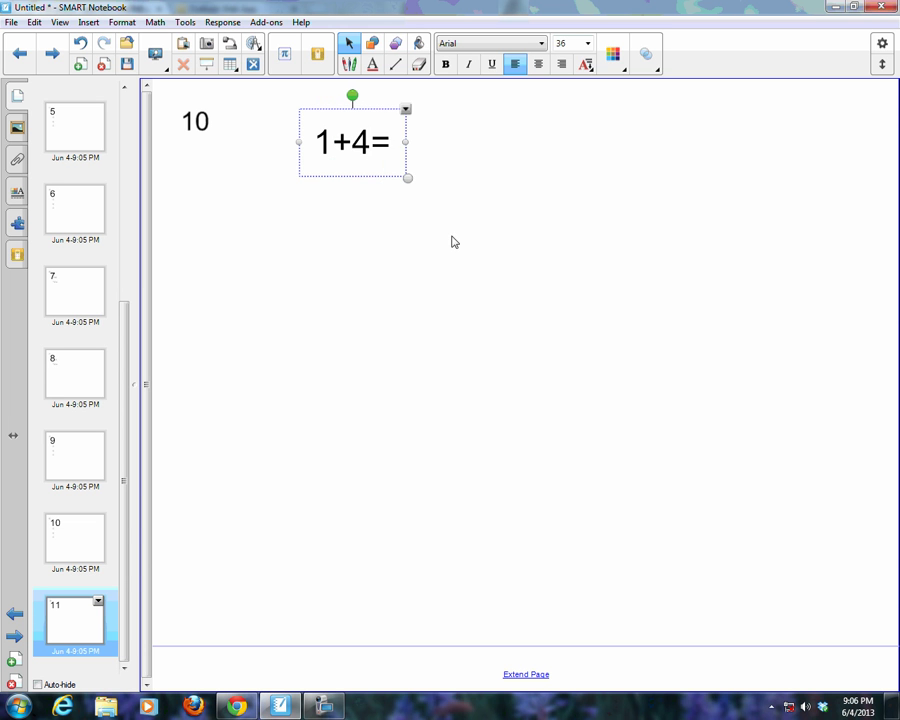
{"action": "left_click", "coordinate": [304, 295]}
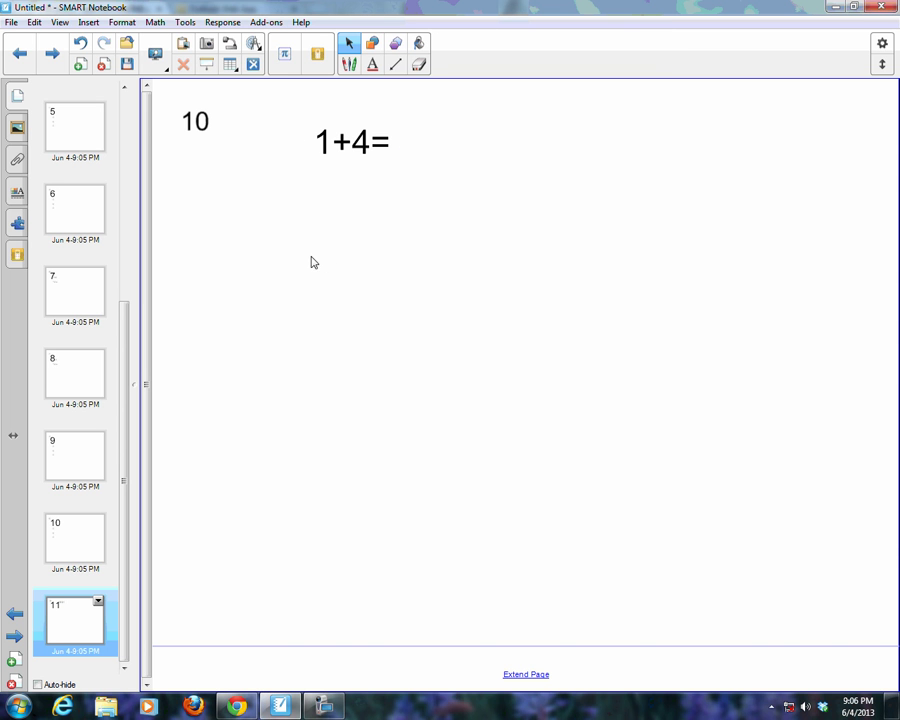
{"action": "left_click_drag", "start_coordinate": [126, 352], "coordinate": [130, 124]}
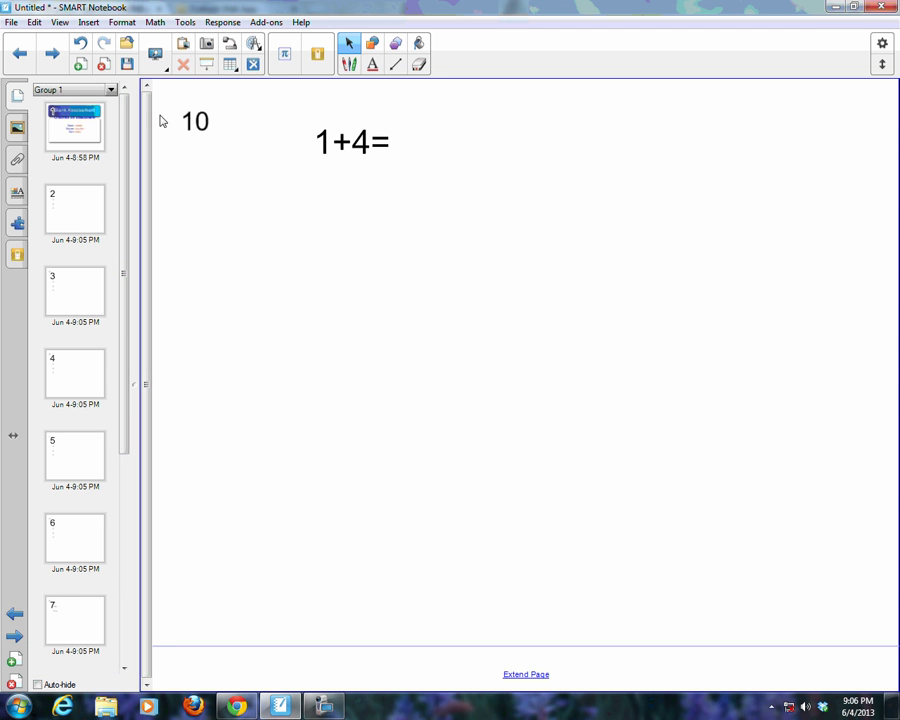